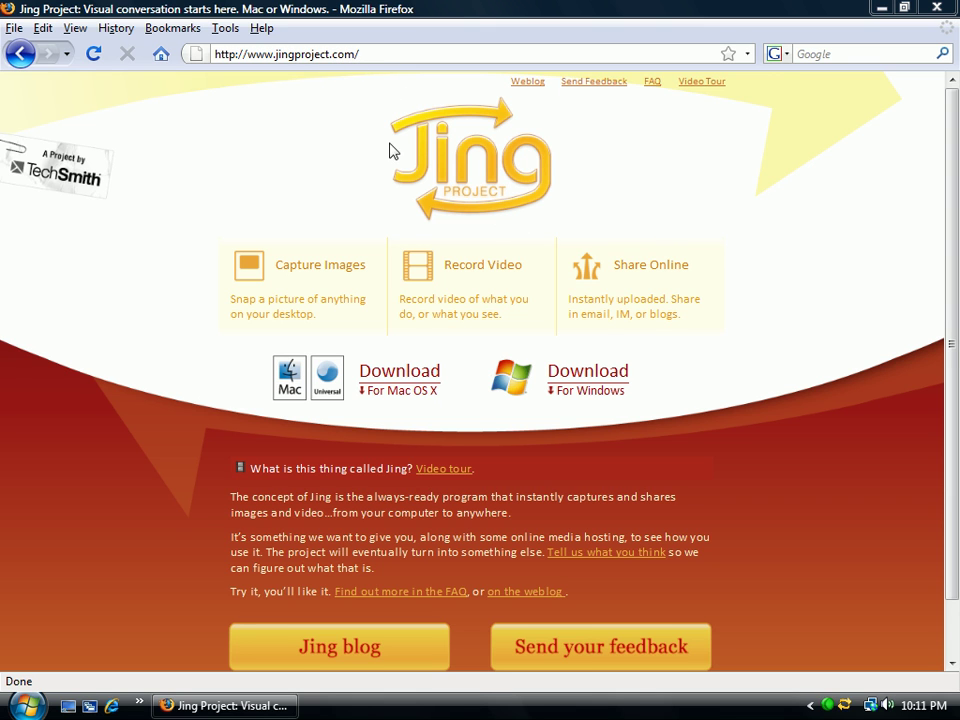
View jingproject.com in Firefox, showing the Jing downloads for Mac OS X and Windows
mouse_move(595, 395)
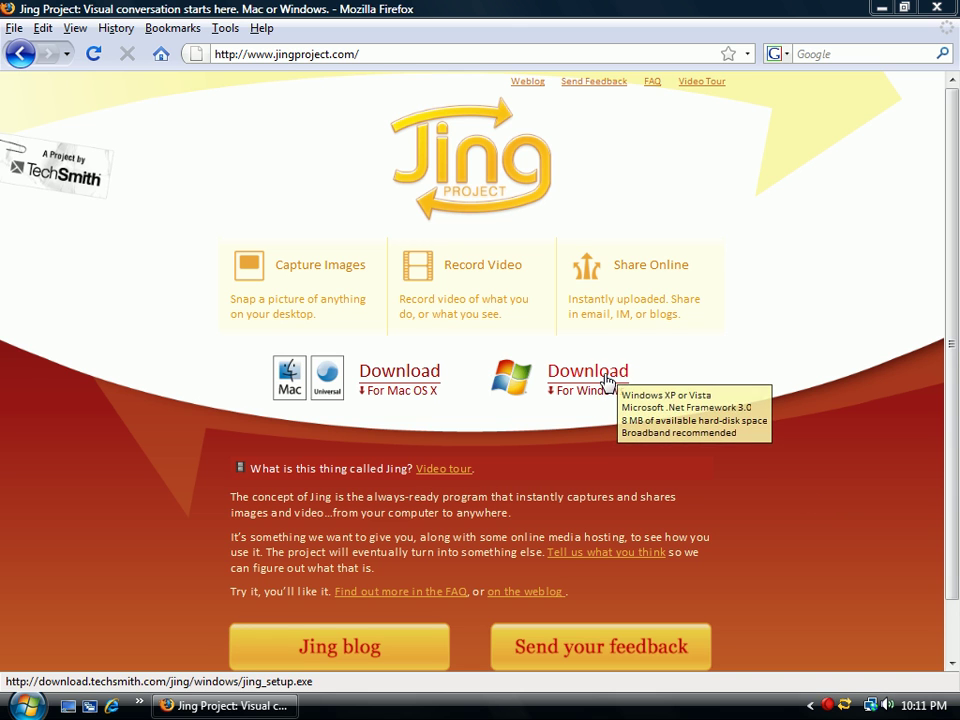
Capture a 382 x 403 image of the site's logo and download links, reselecting the area once
right_click(845, 706)
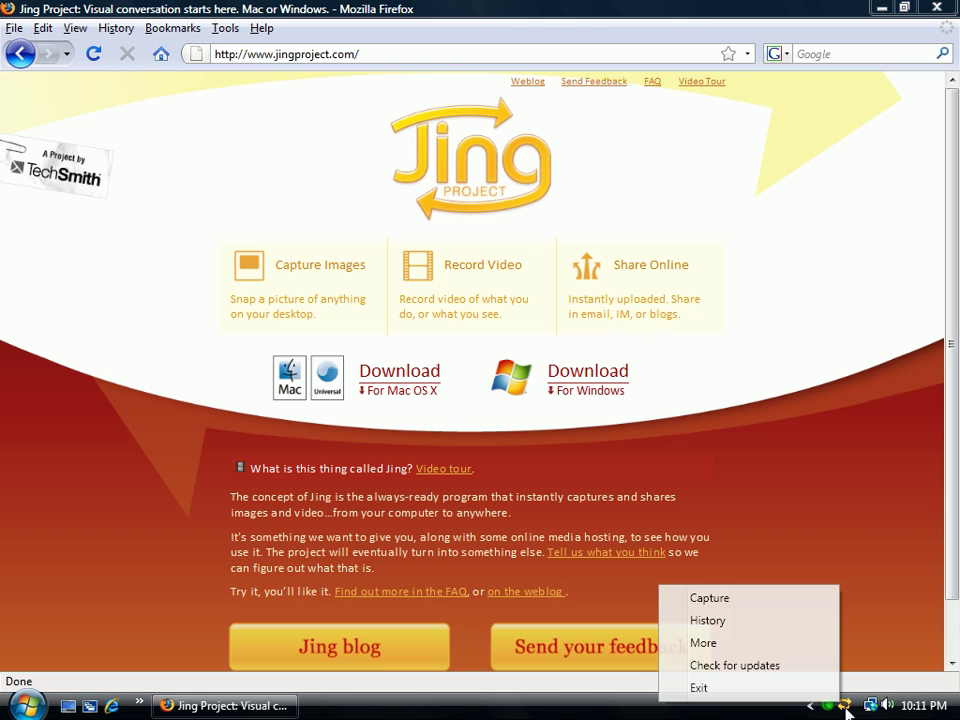
click(765, 607)
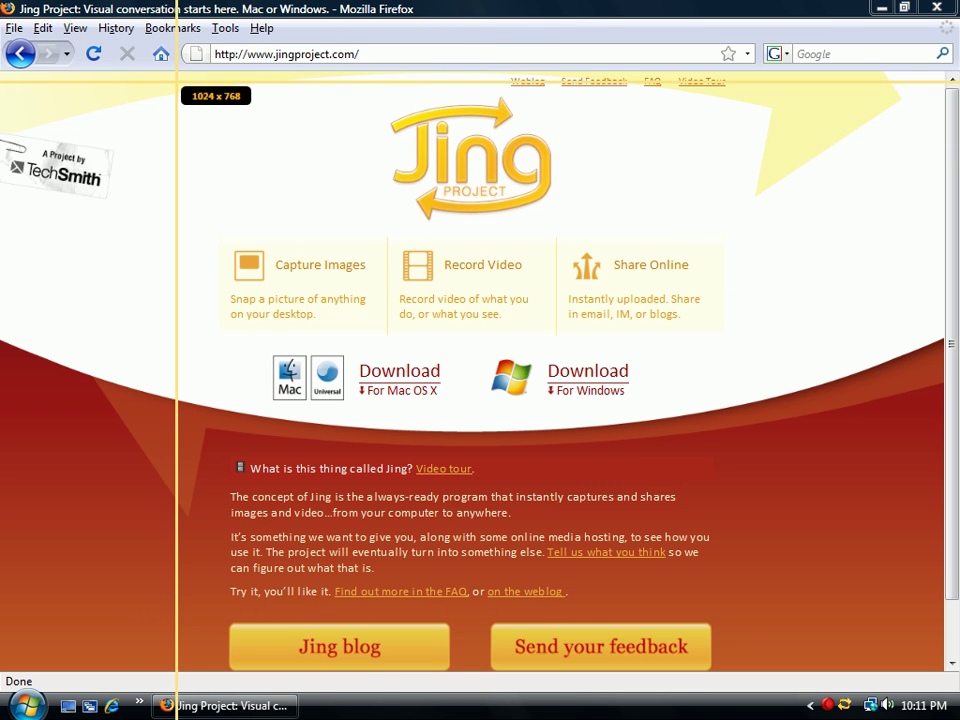
drag(176, 84, 787, 450)
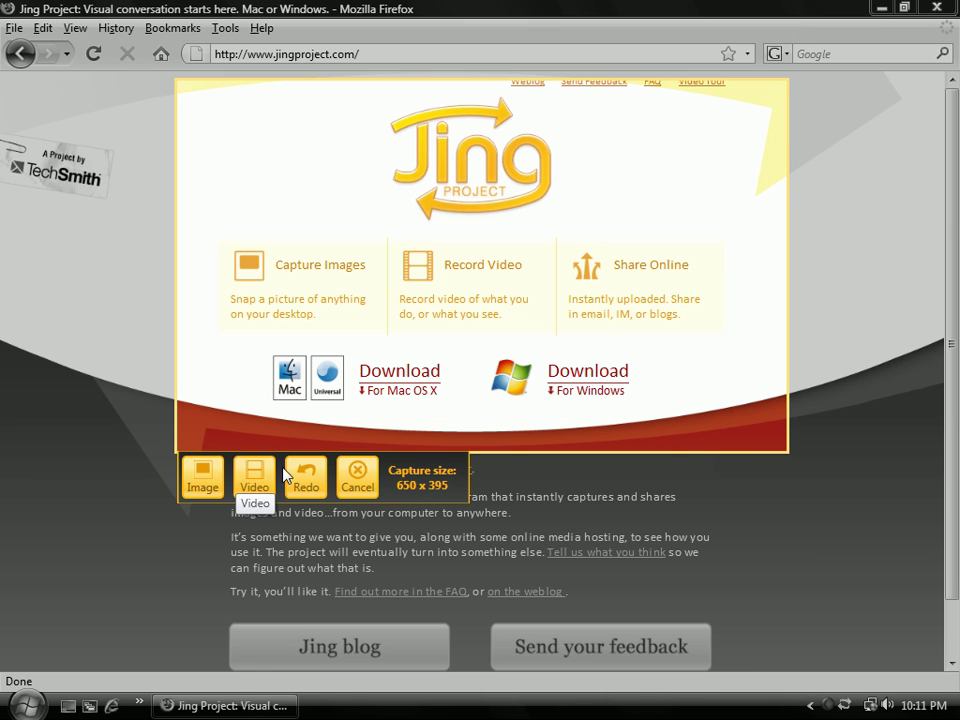
click(306, 478)
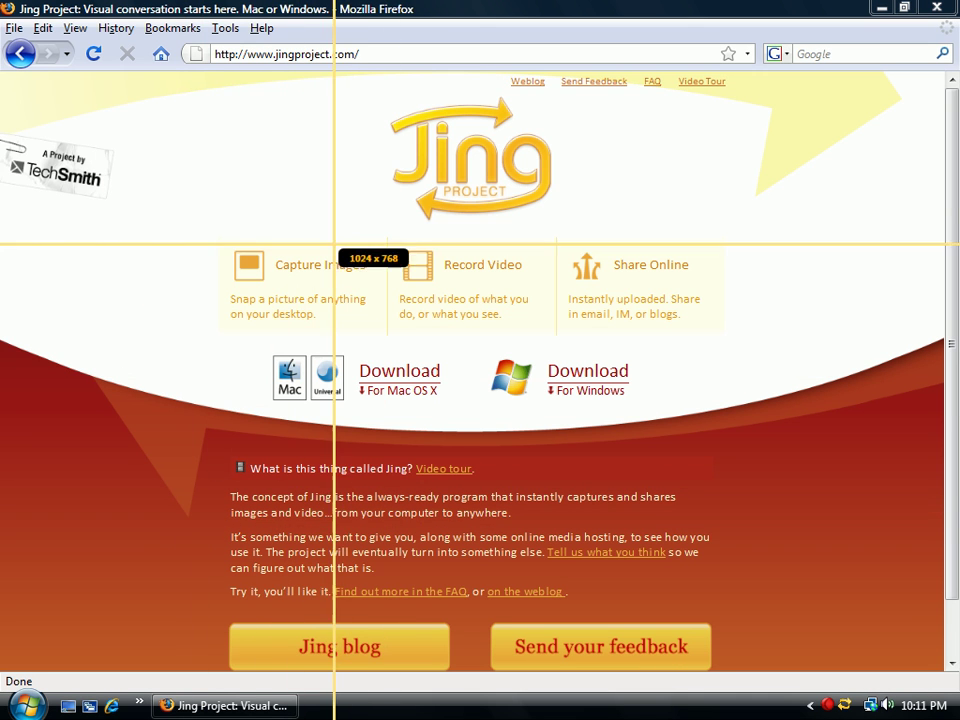
drag(344, 79, 703, 459)
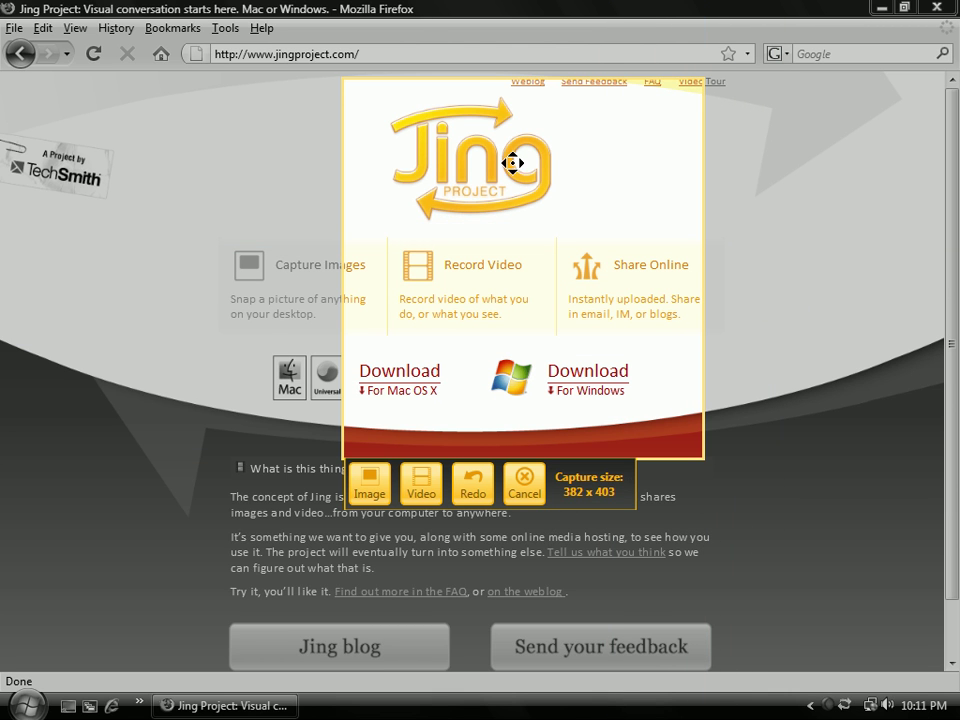
click(371, 488)
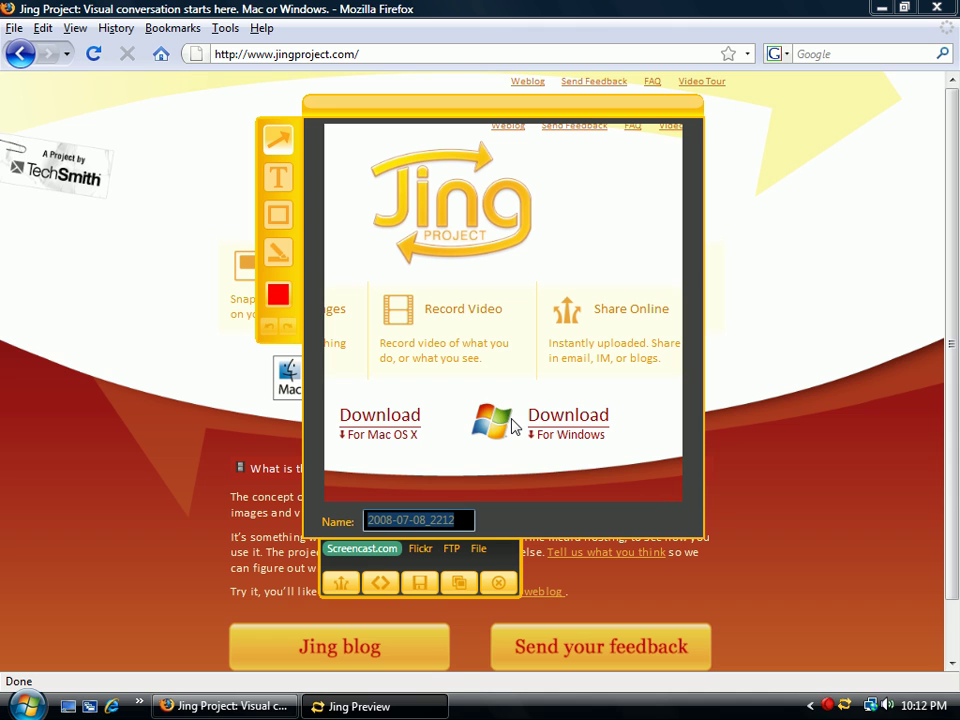
Add a red arrow to the Windows Download link and a 'Click here to Download!' callout
click(285, 152)
drag(483, 301, 527, 403)
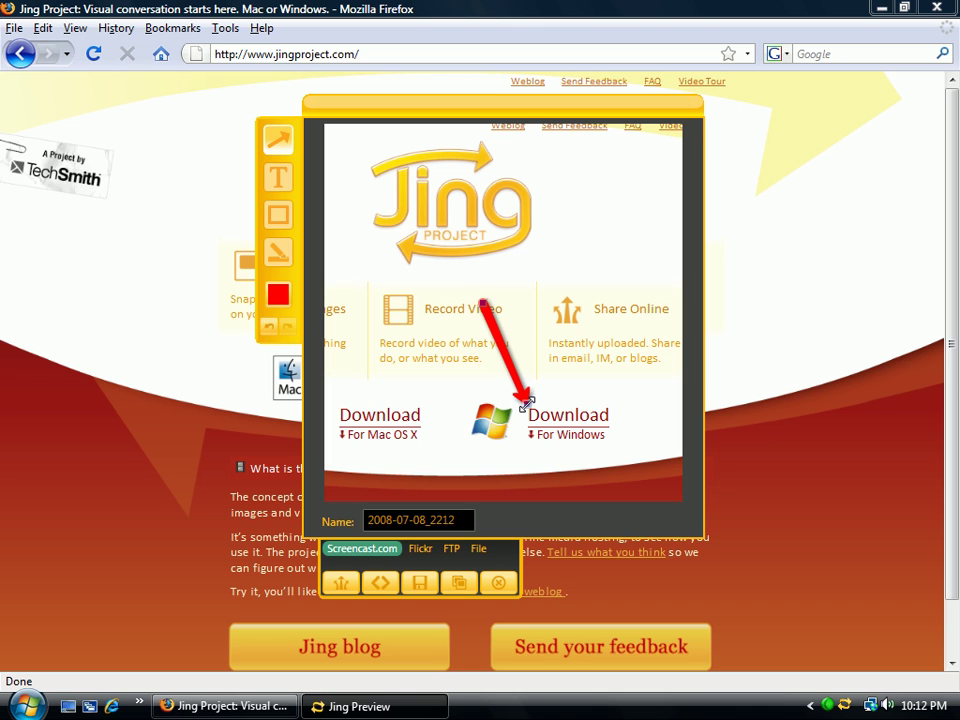
click(280, 175)
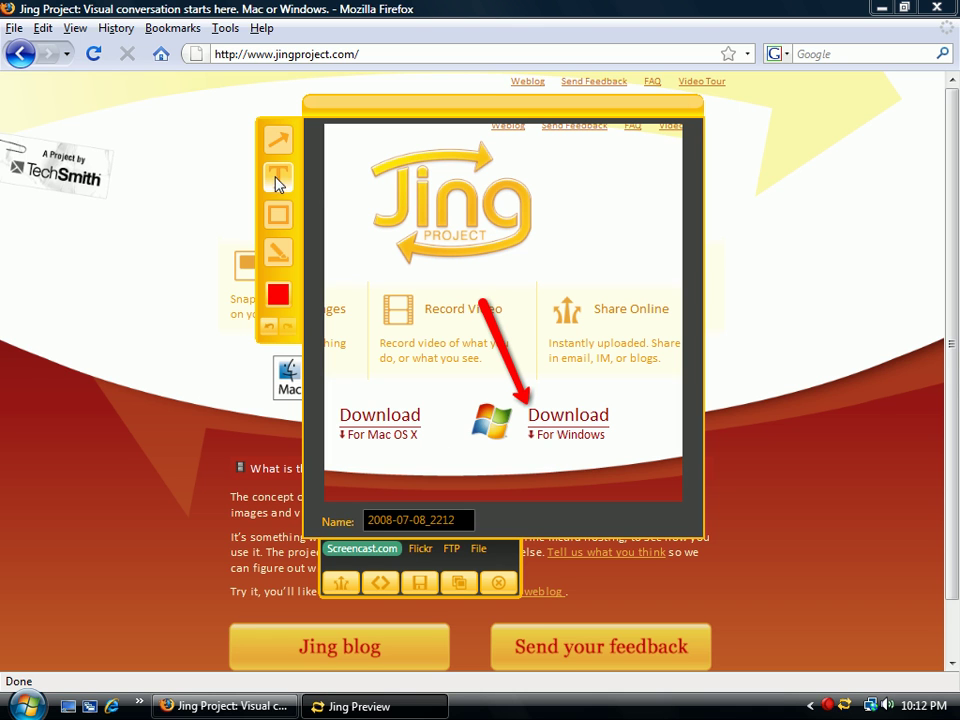
drag(467, 252, 643, 318)
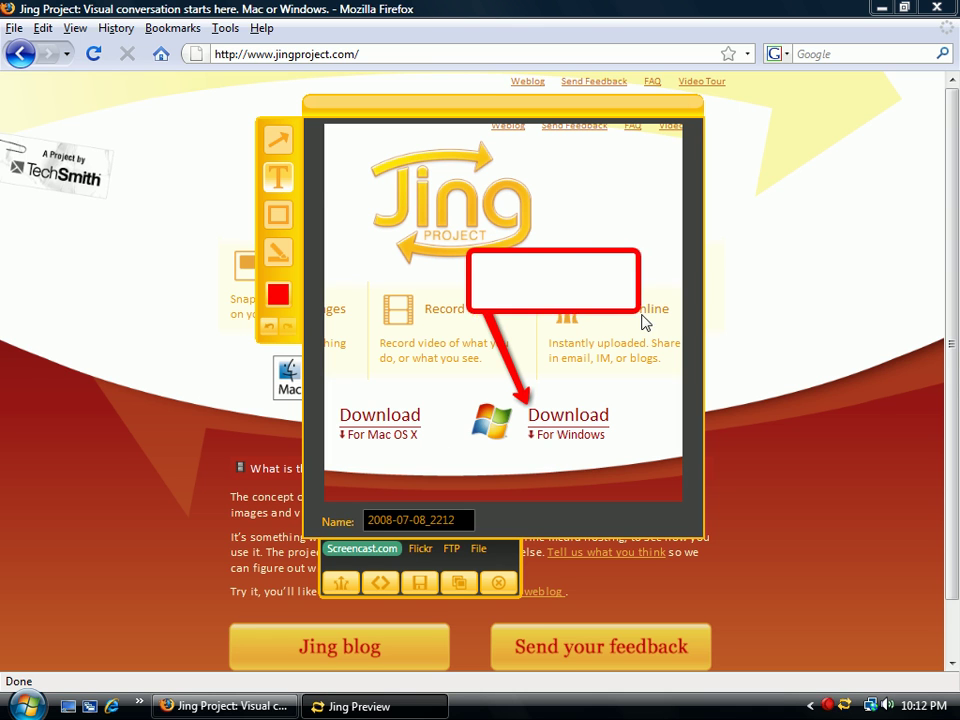
click(583, 298)
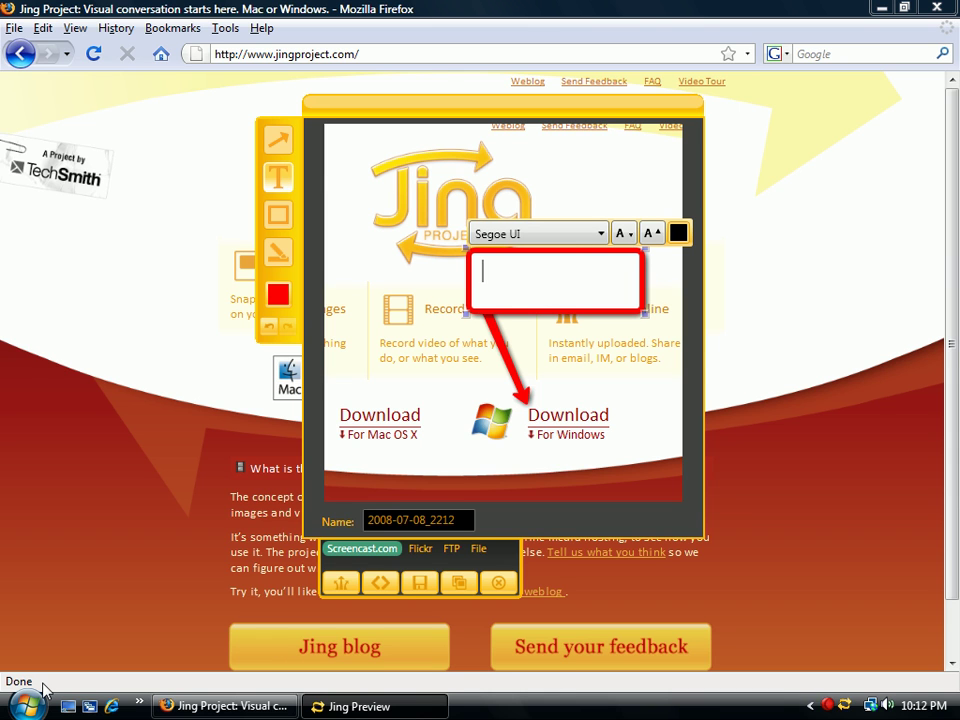
text(Click her)
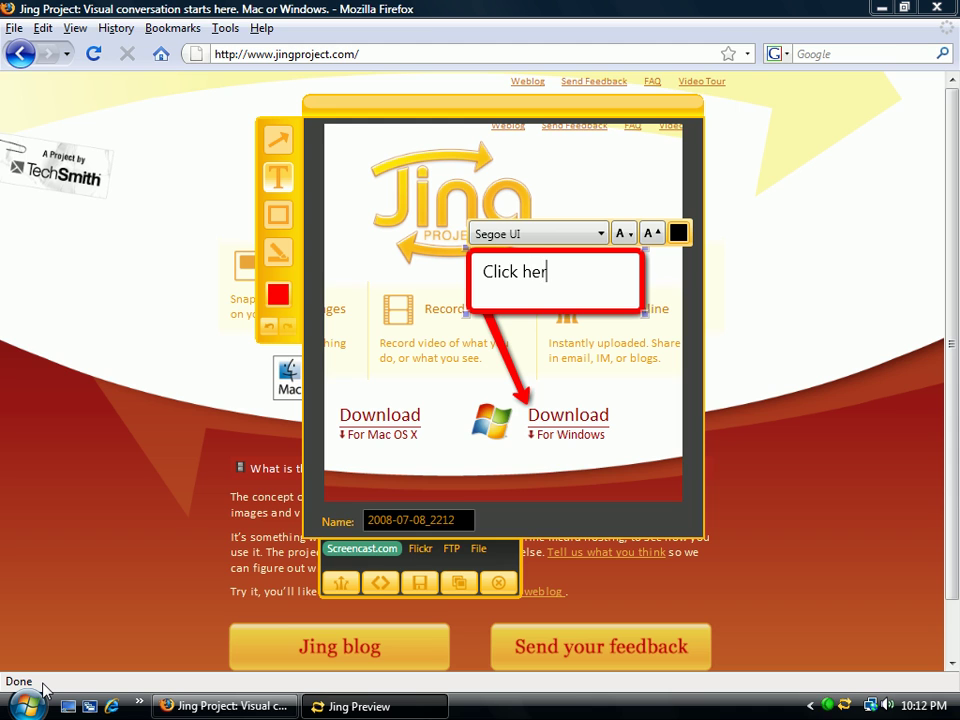
text(e to Download!)
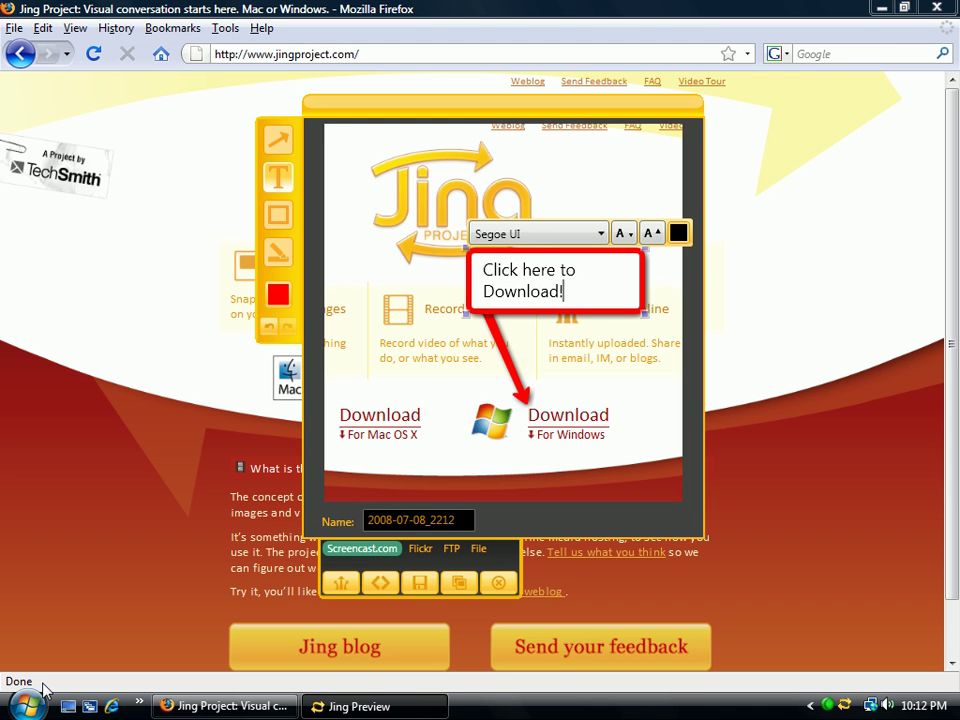
Enlarge the callout text and make it blue
click(651, 234)
click(651, 234)
click(634, 235)
click(632, 235)
click(678, 233)
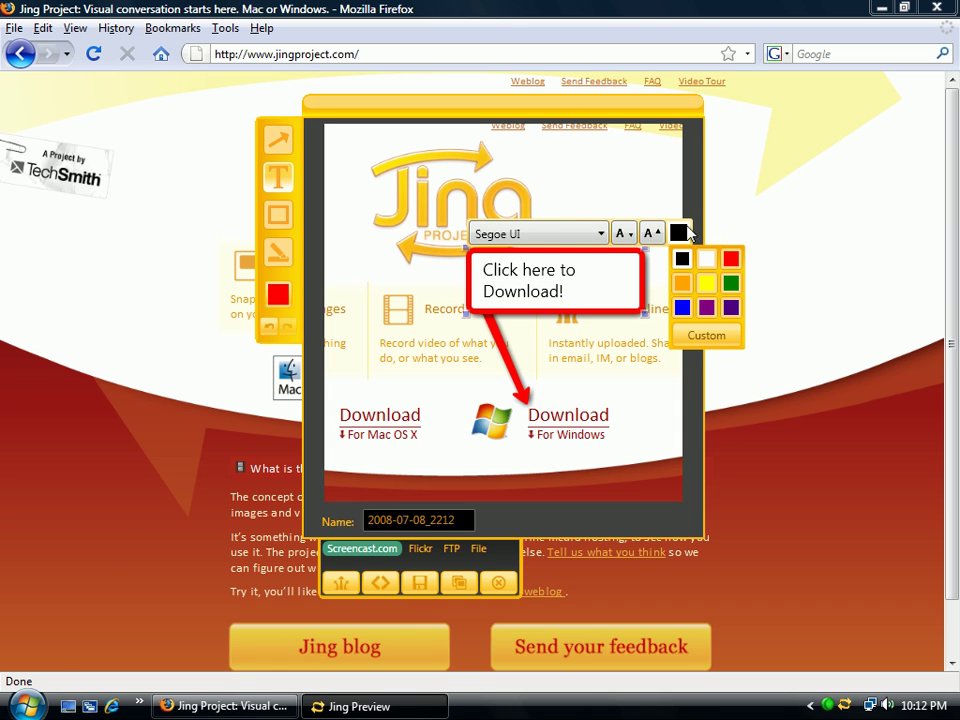
click(684, 305)
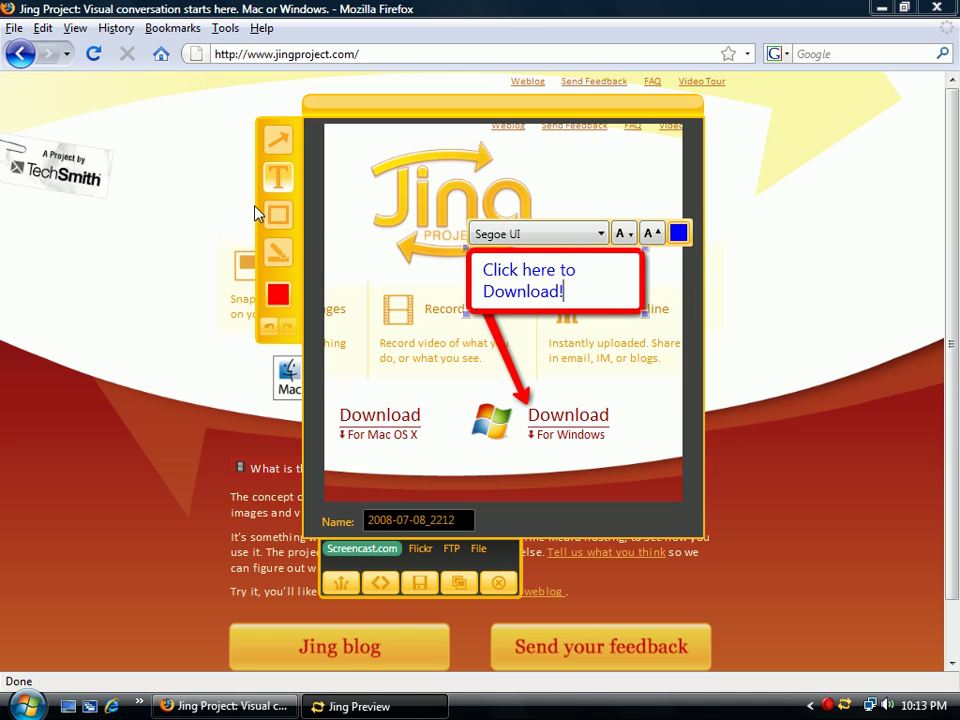
Highlight the Download For Windows link in yellow
click(279, 255)
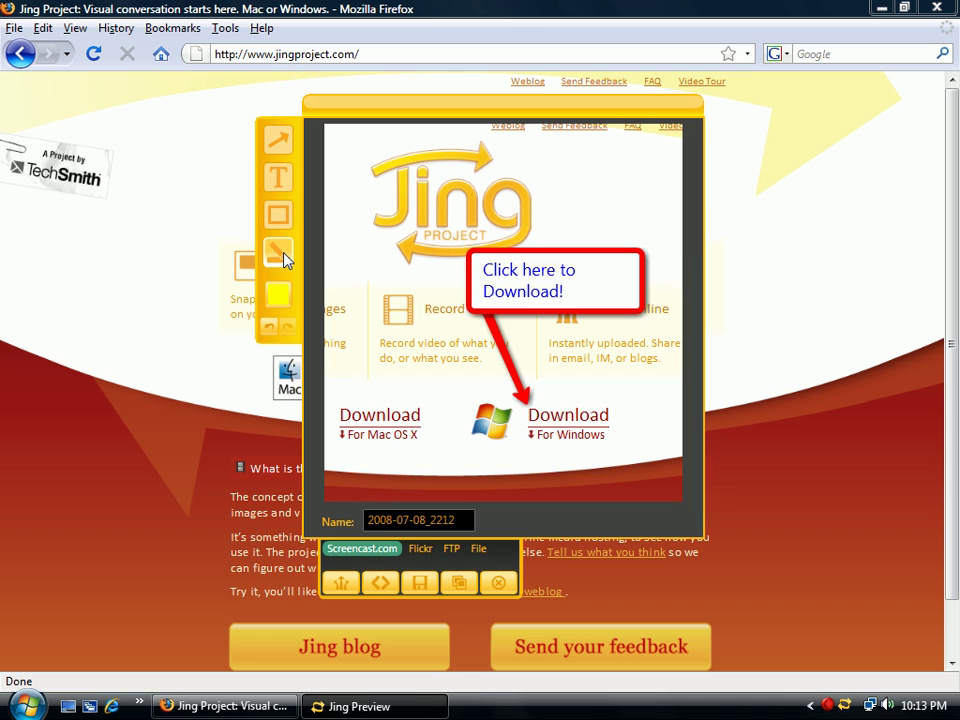
mouse_move(509, 340)
mouse_move(617, 444)
mouse_down()
mouse_move(583, 443)
mouse_move(521, 403)
mouse_up()
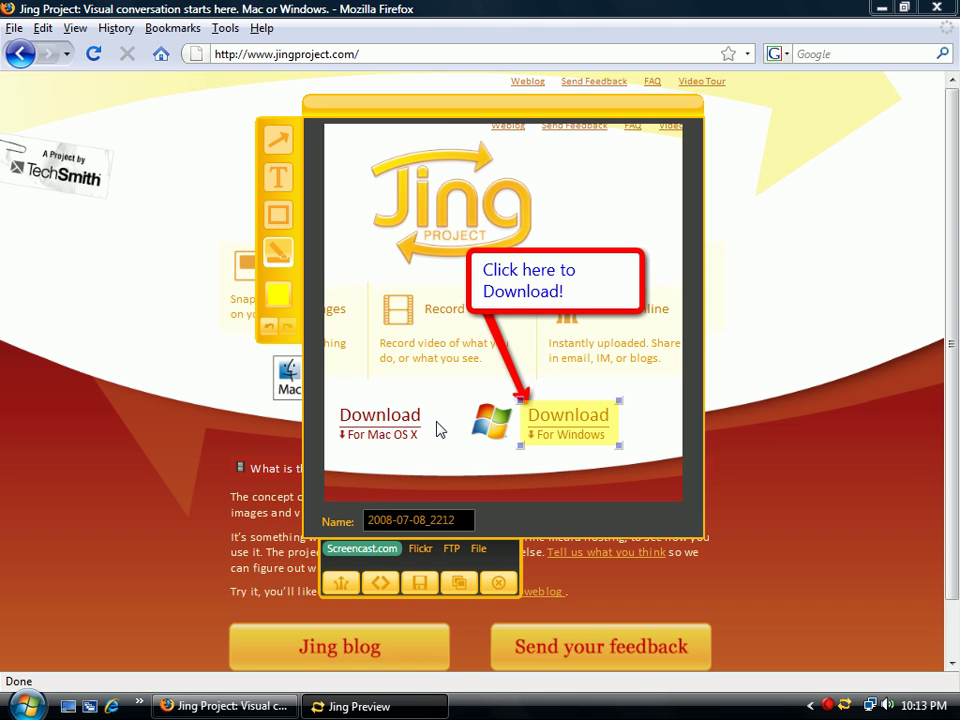
Name the capture 'Jing Sample' and save it as a PNG on the Desktop
click(466, 524)
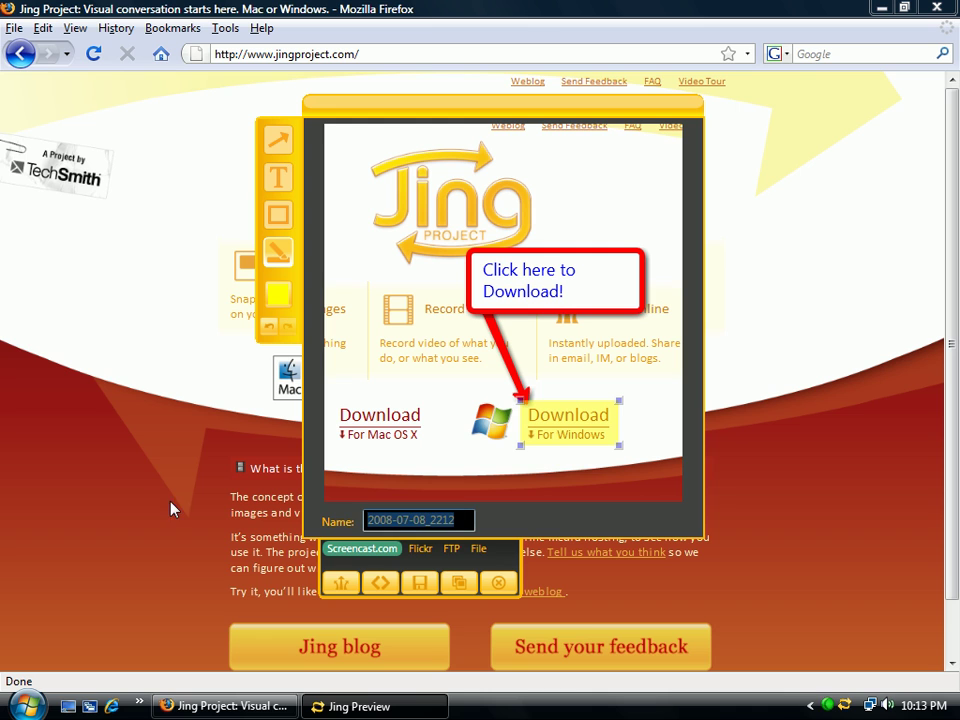
text(Jing)
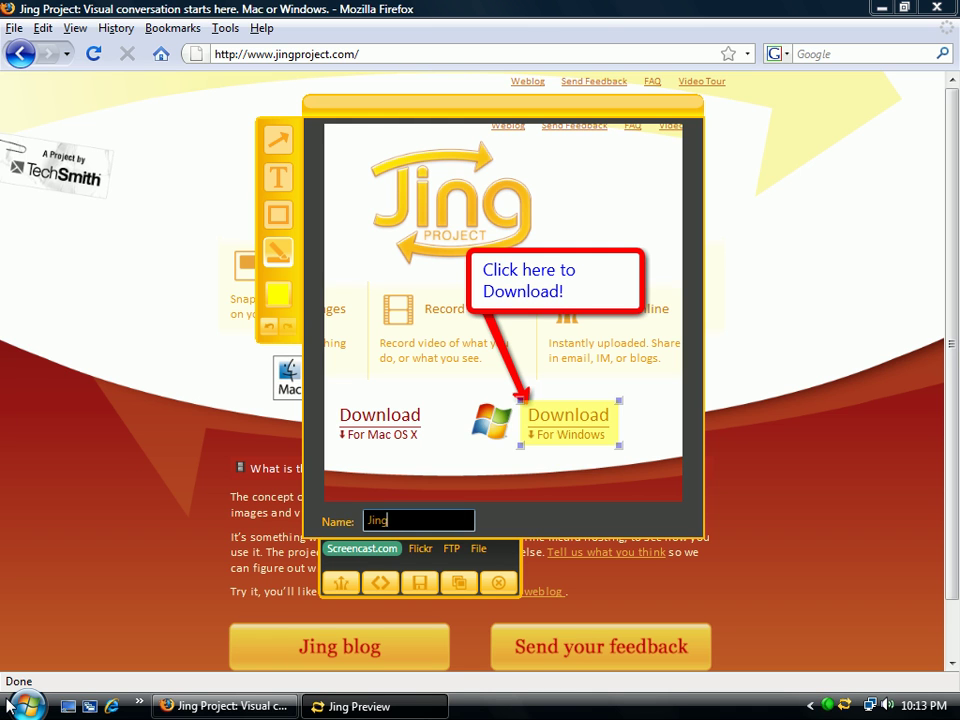
text( Sample)
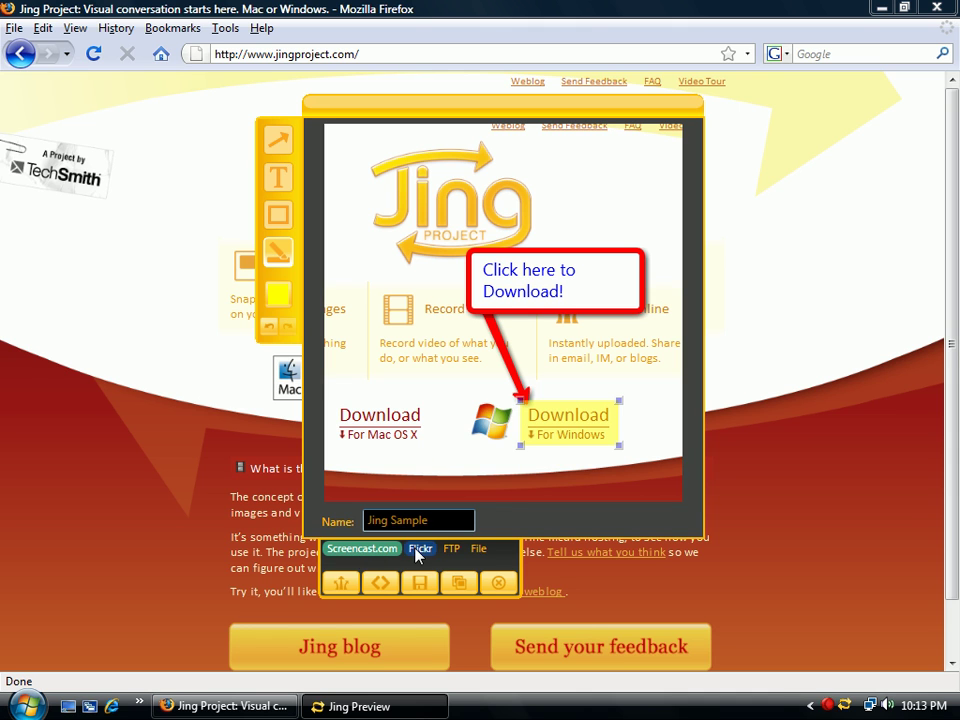
click(480, 550)
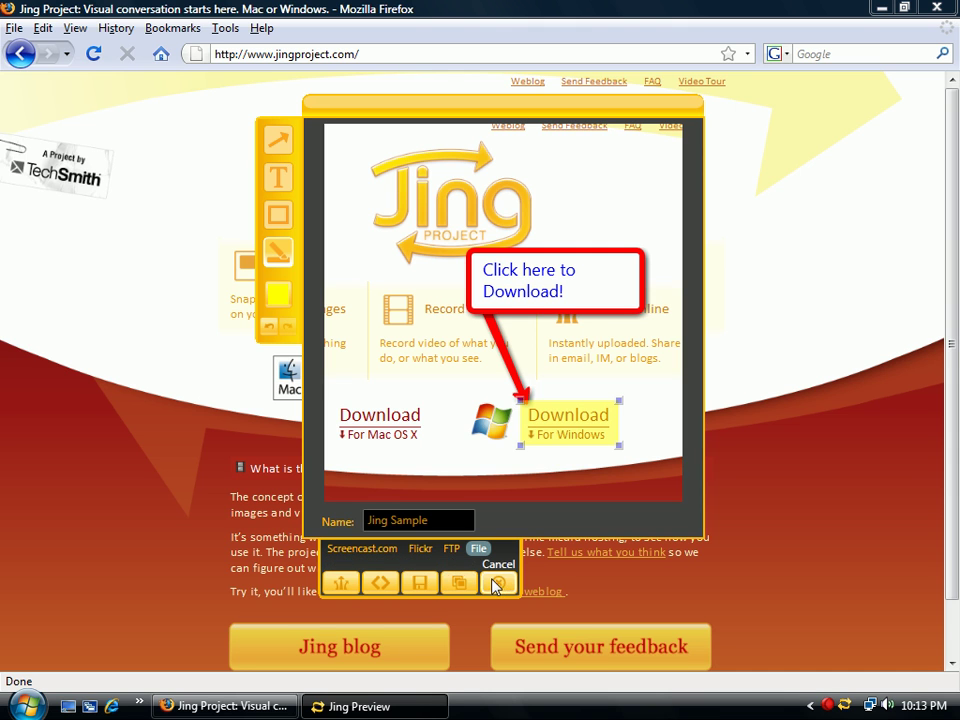
click(419, 585)
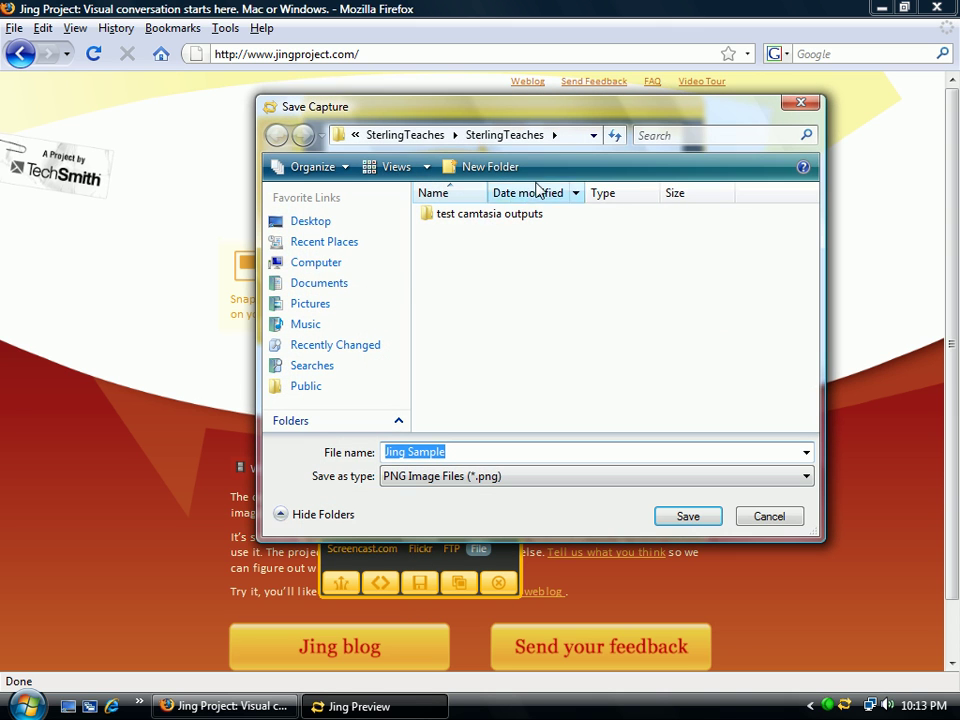
click(314, 228)
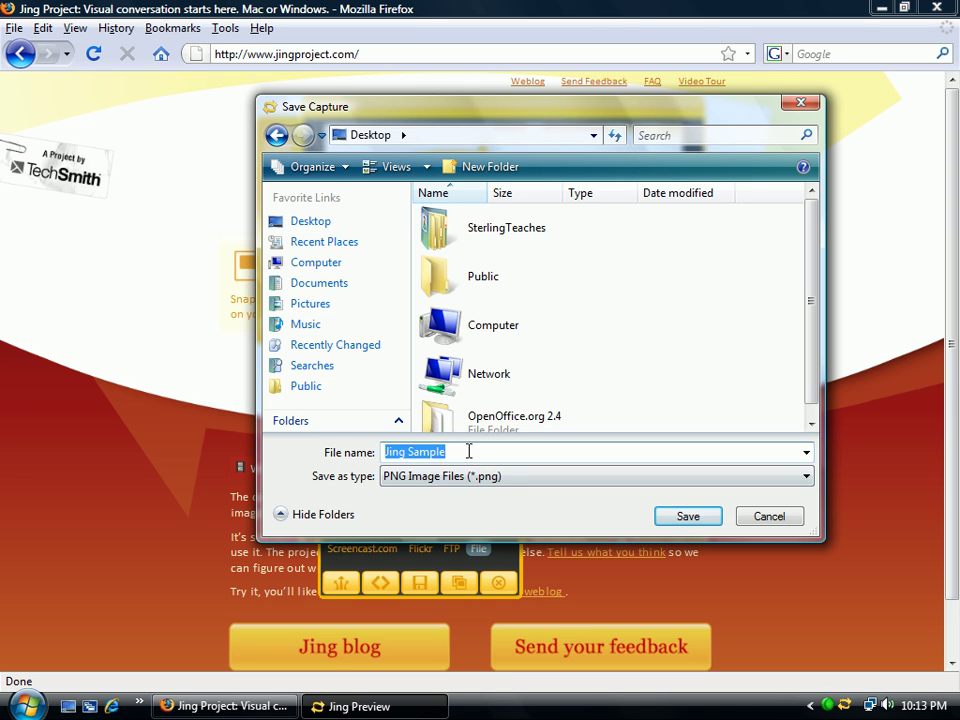
click(688, 518)
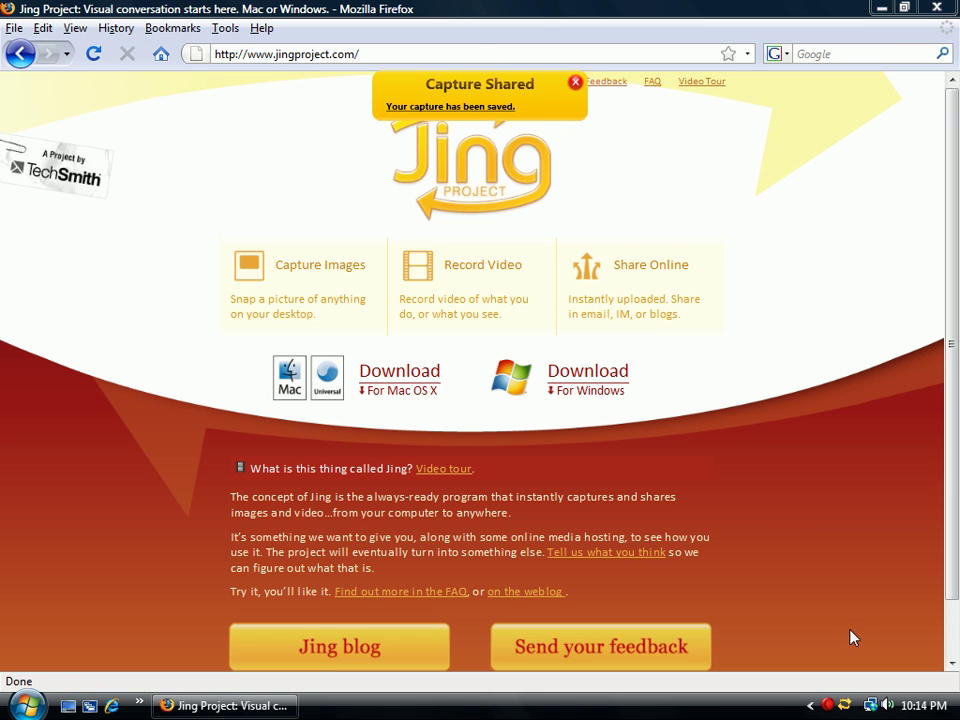
Select an 801 x 379 area over the top of the homepage and start video recording
right_click(845, 704)
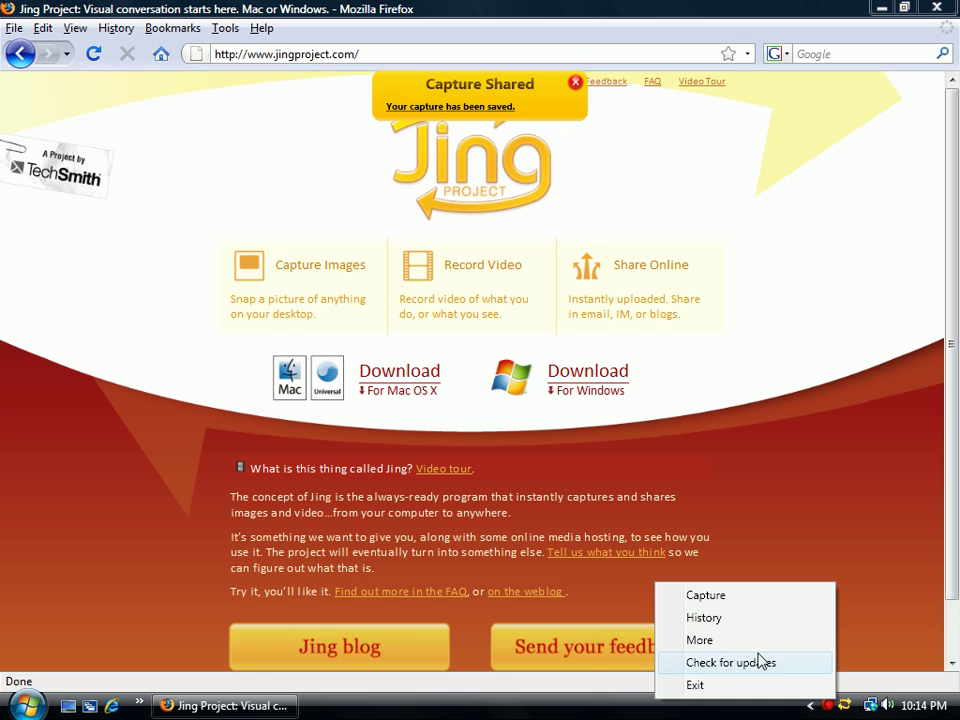
click(720, 604)
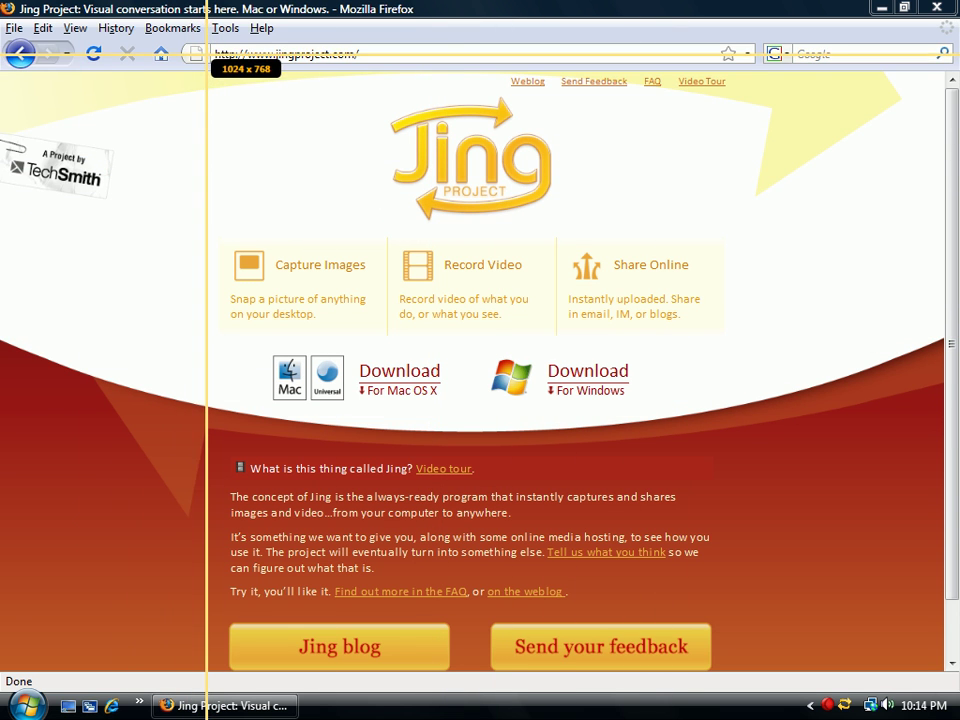
drag(138, 8, 891, 365)
drag(891, 366, 889, 366)
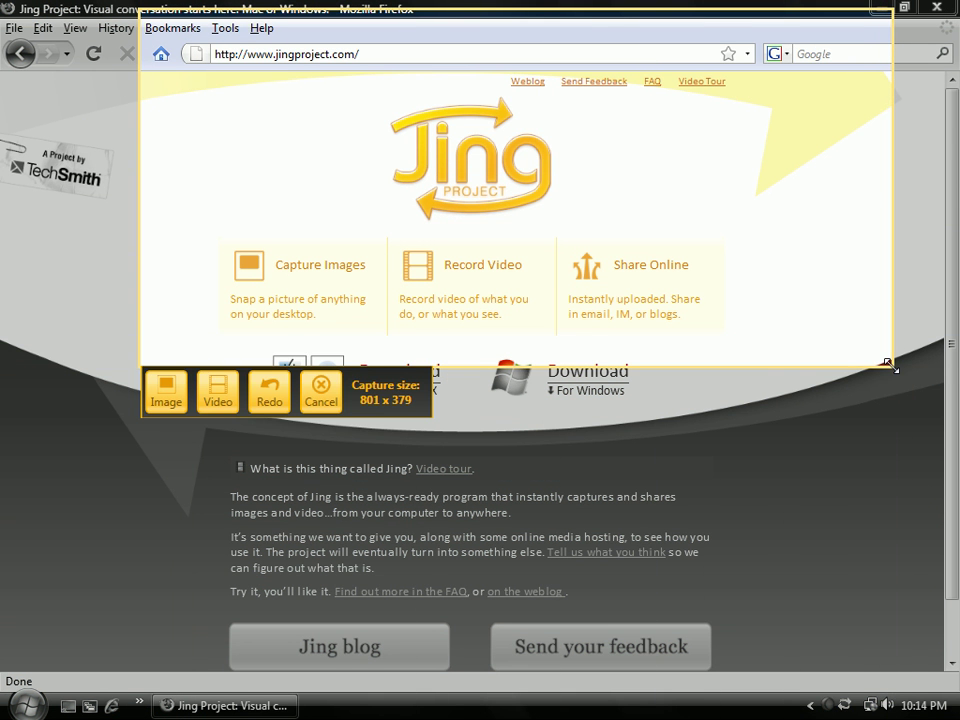
click(225, 406)
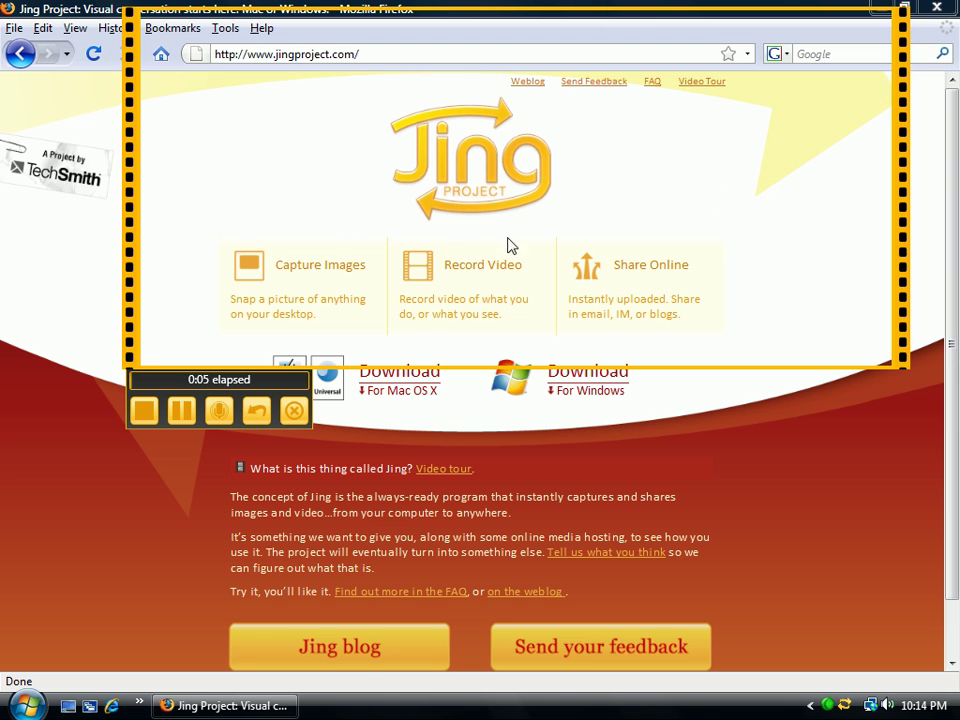
Open and close the site's Video Tour, then stop the recording at about 19 seconds
click(706, 83)
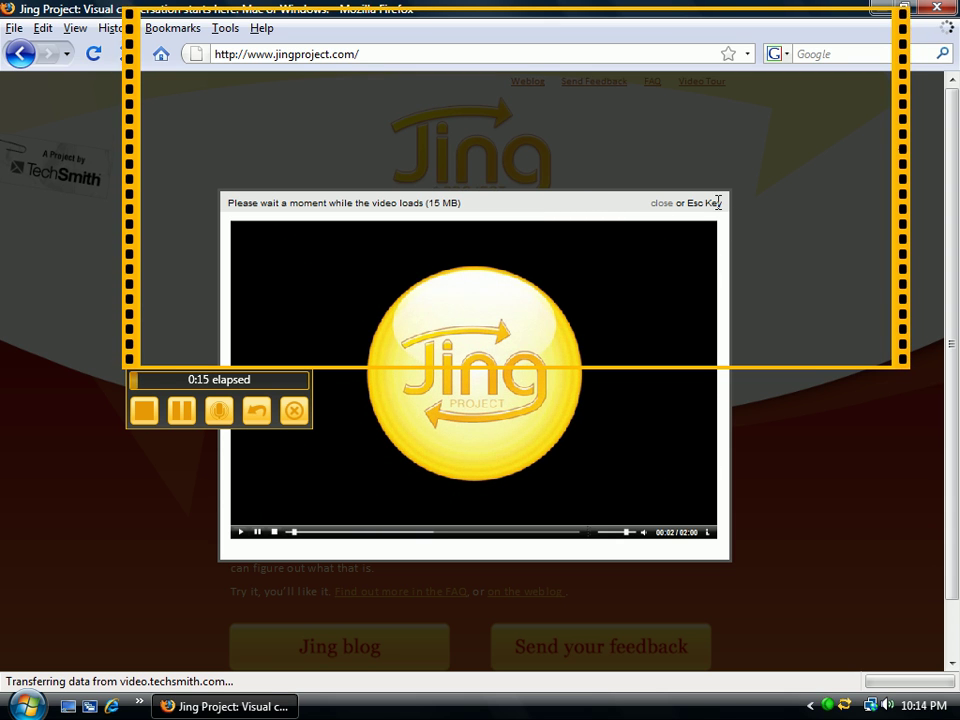
key(Escape)
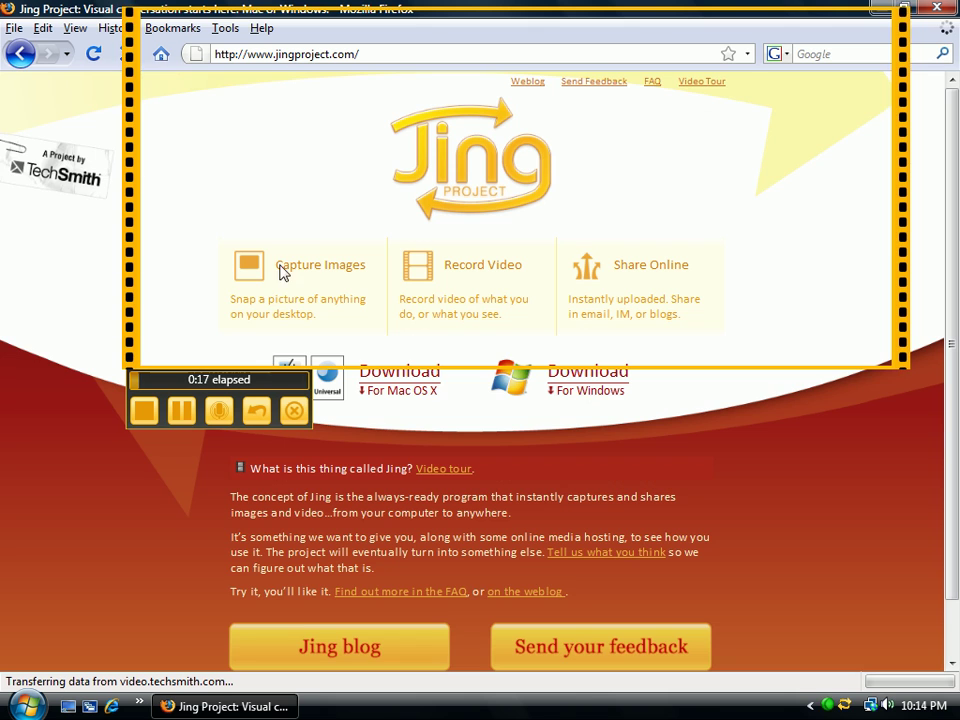
click(146, 411)
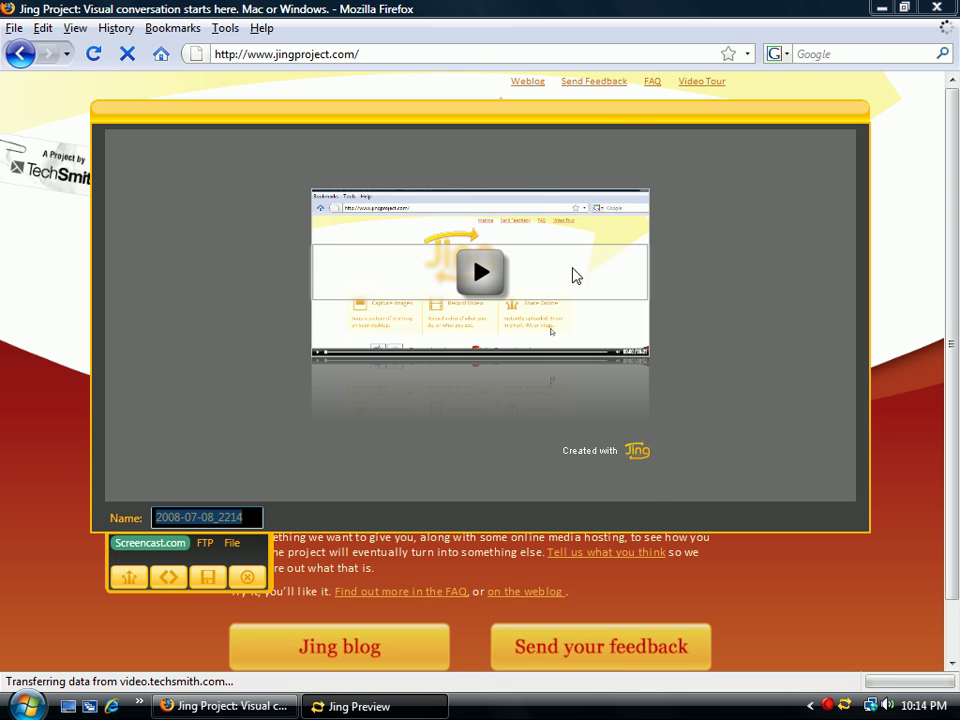
Play, pause and scrub the recorded video to about 00:04
click(480, 272)
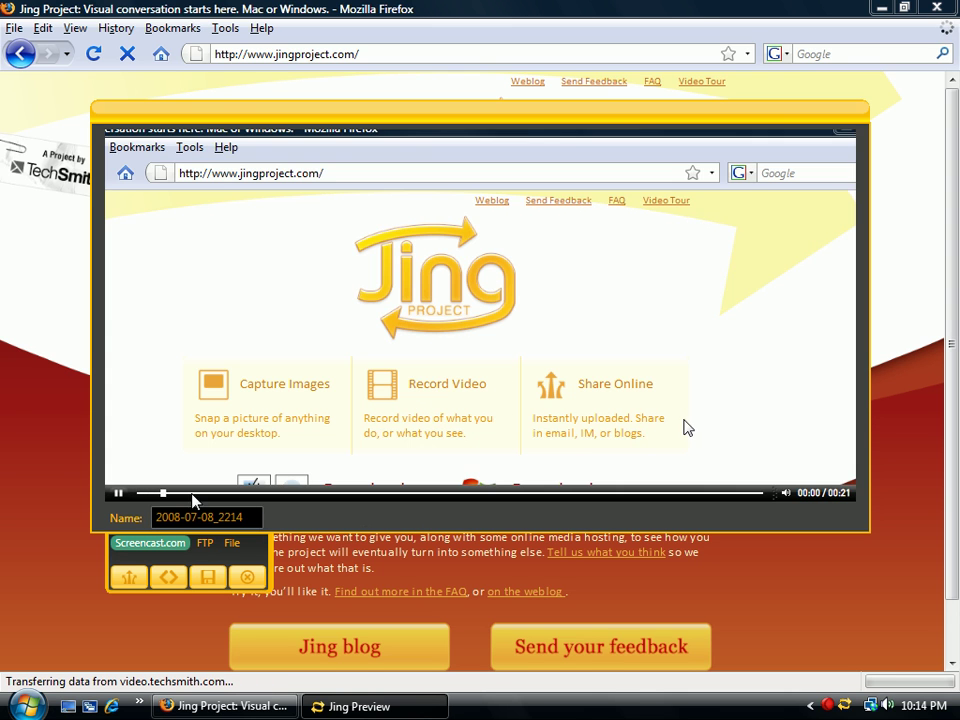
click(115, 494)
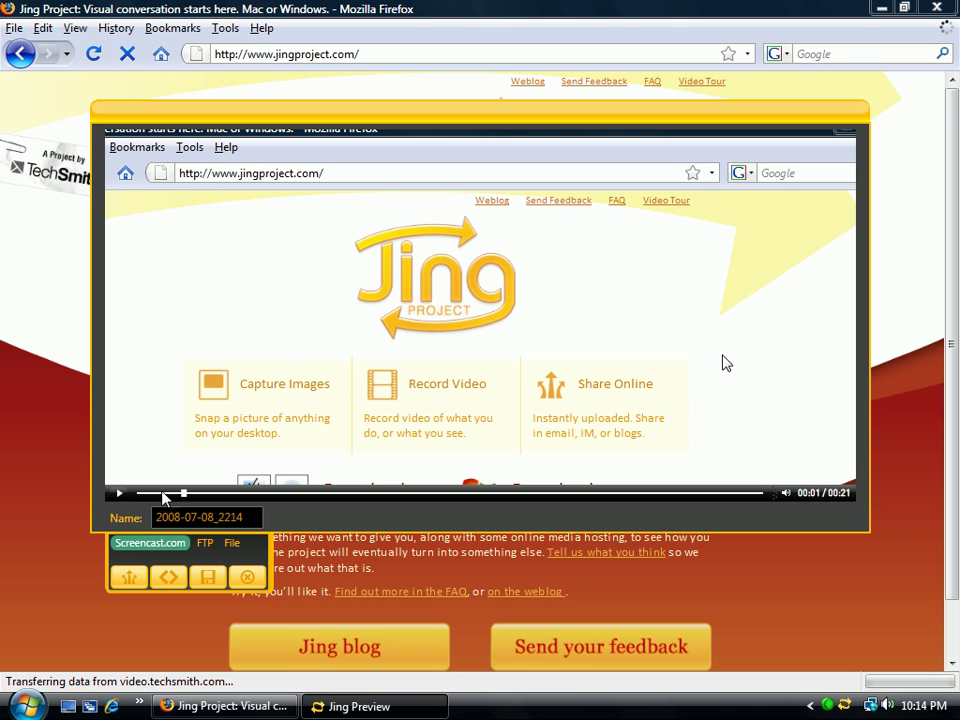
drag(185, 497, 128, 453)
Replace the default name 2008-07-08_2214 with 'my video capture'
click(245, 512)
click(243, 517)
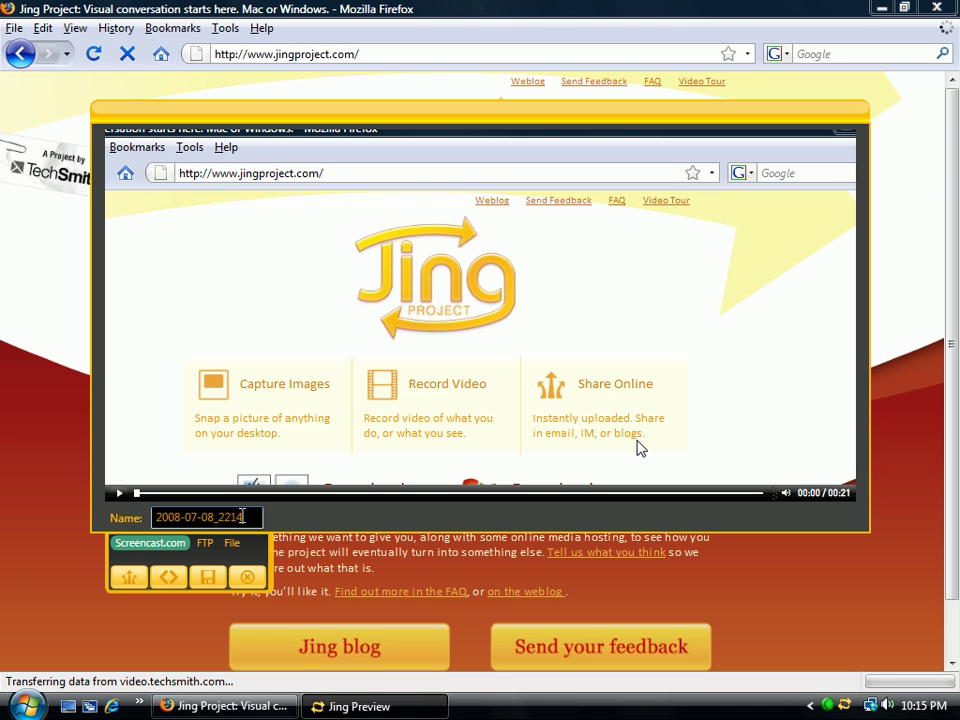
click(199, 517)
key(ctrl+a)
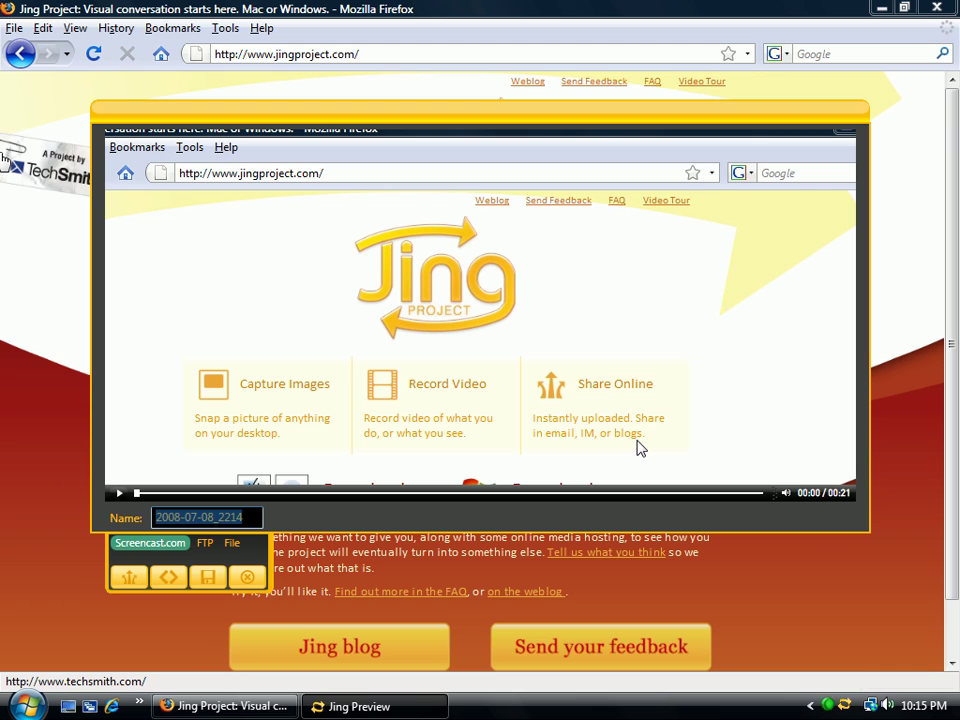
text(my video capture)
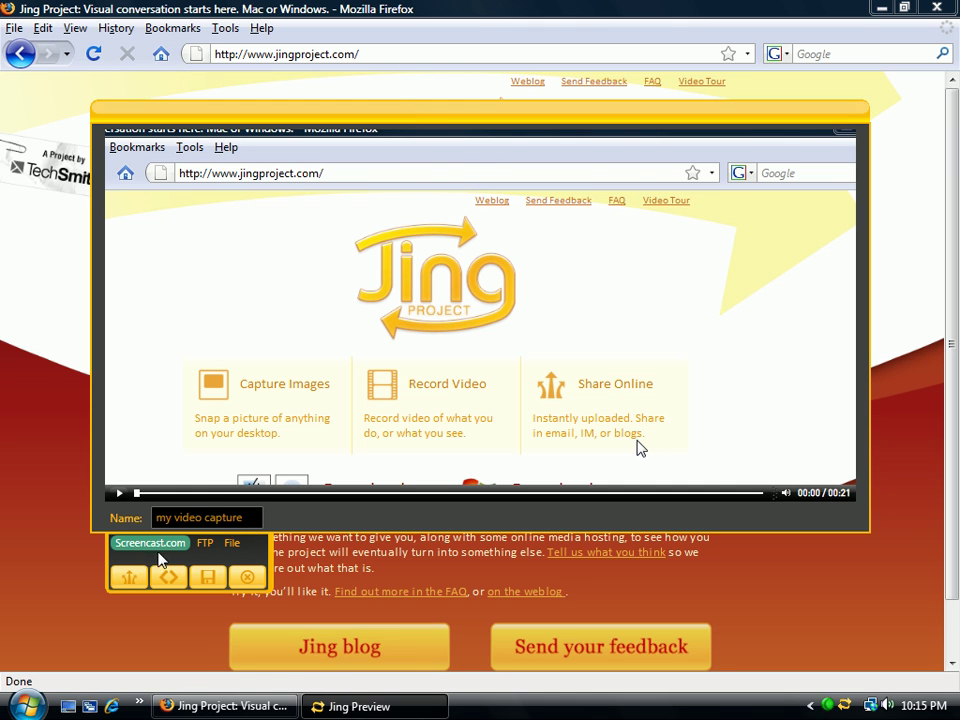
Save the video as the SWF file 'my video capture' on the Desktop
click(233, 545)
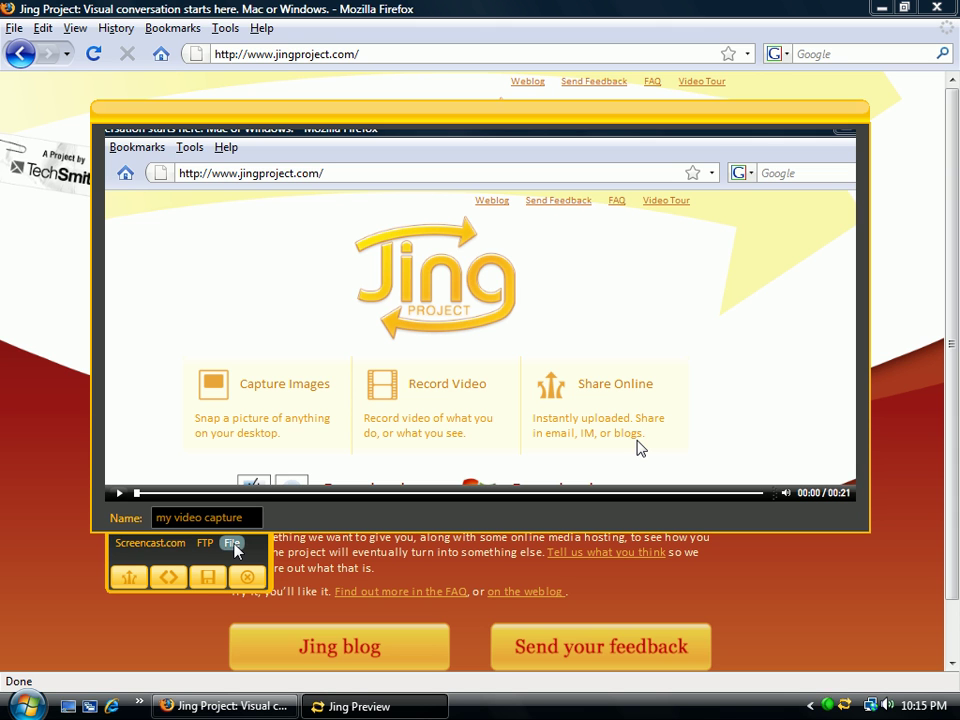
click(208, 577)
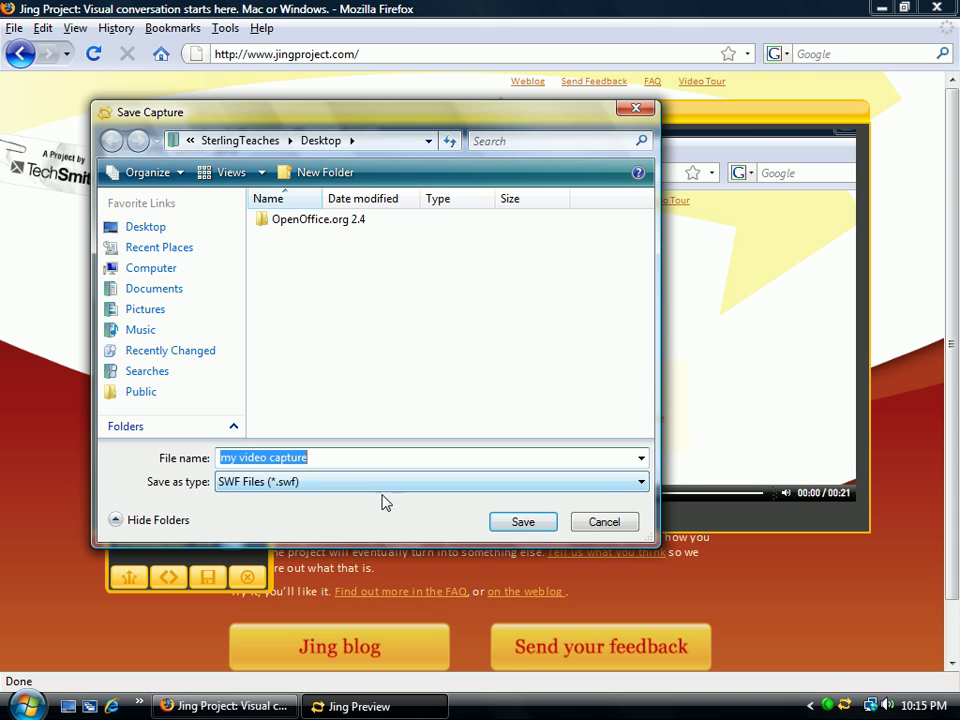
click(523, 522)
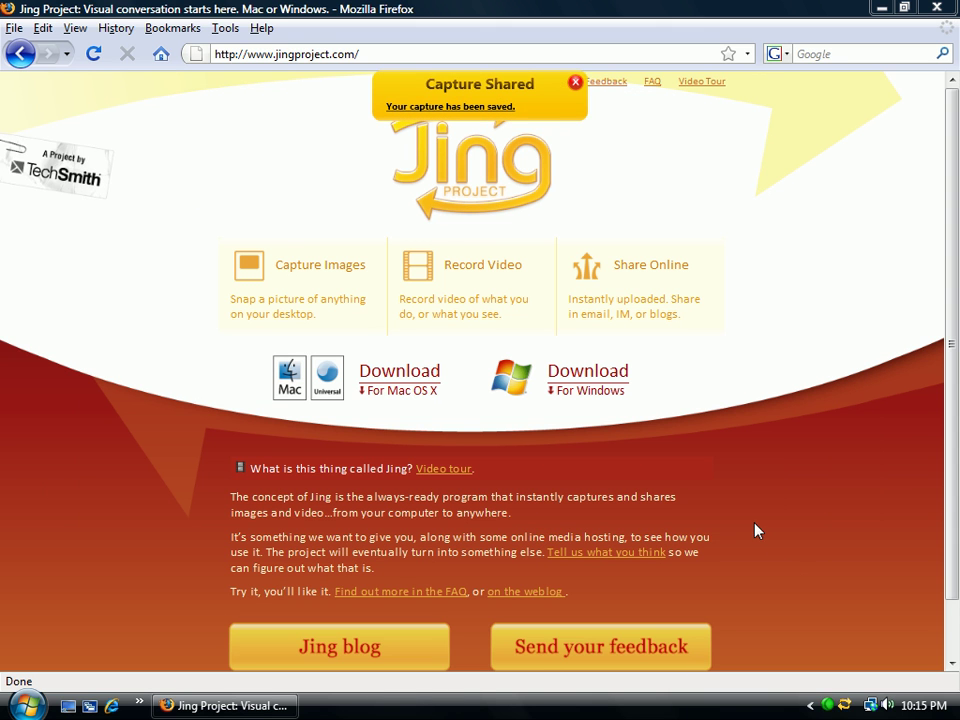
Open Jing History and try the Videos, Images and Both filters
right_click(846, 707)
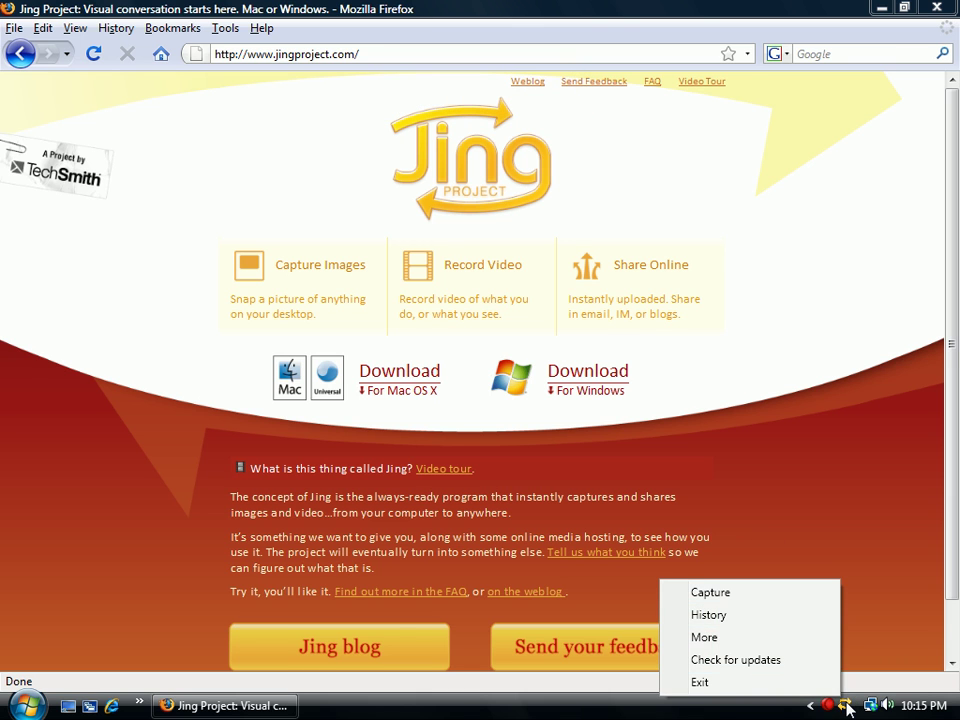
click(710, 615)
click(710, 617)
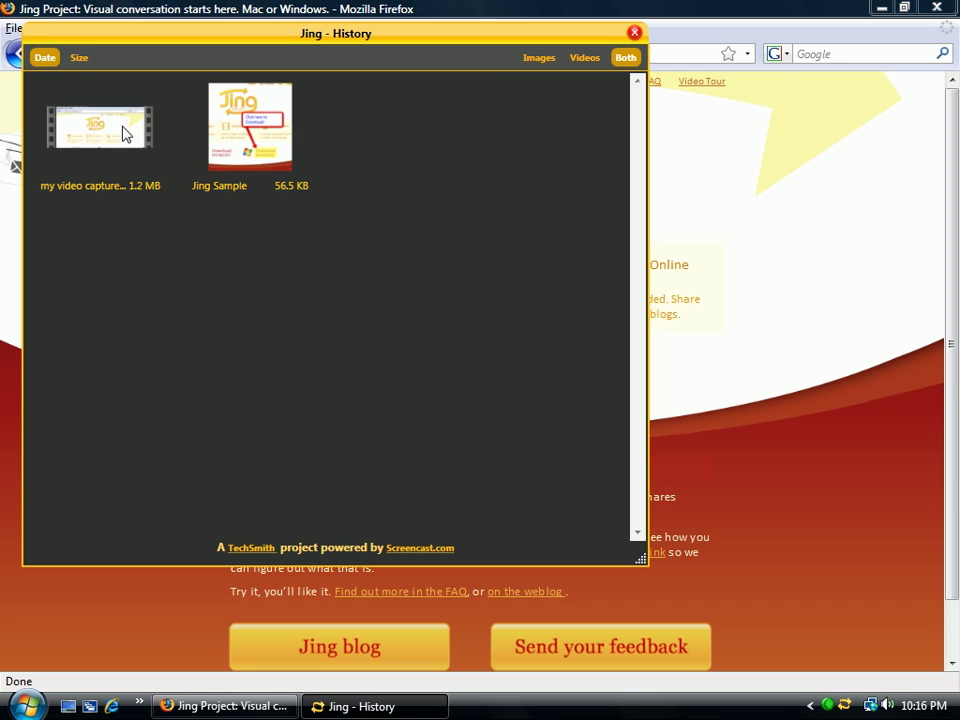
click(592, 60)
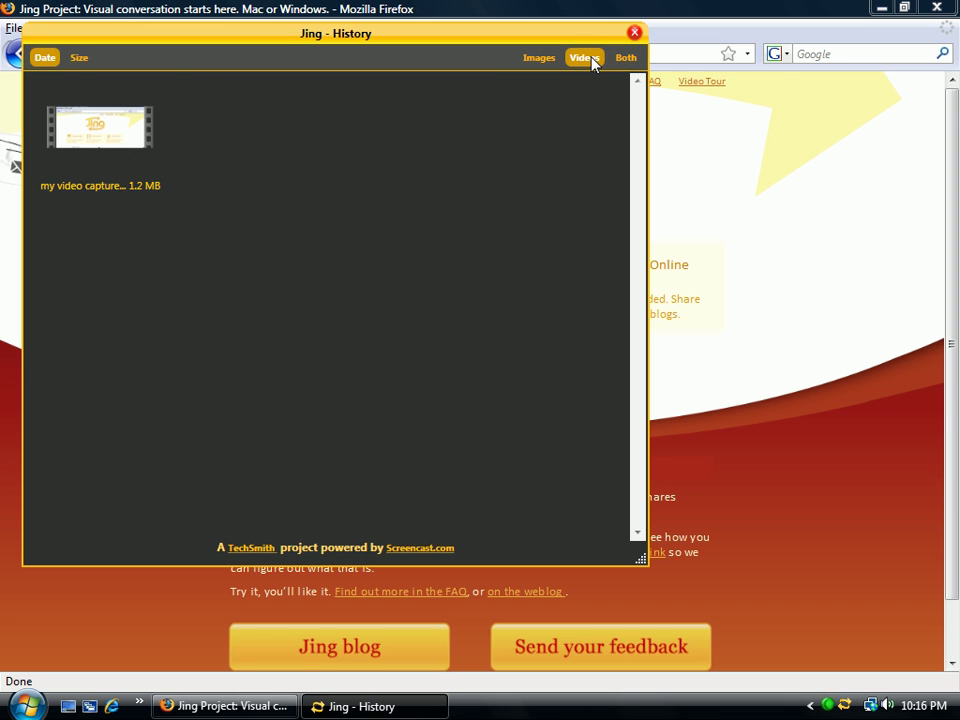
click(541, 60)
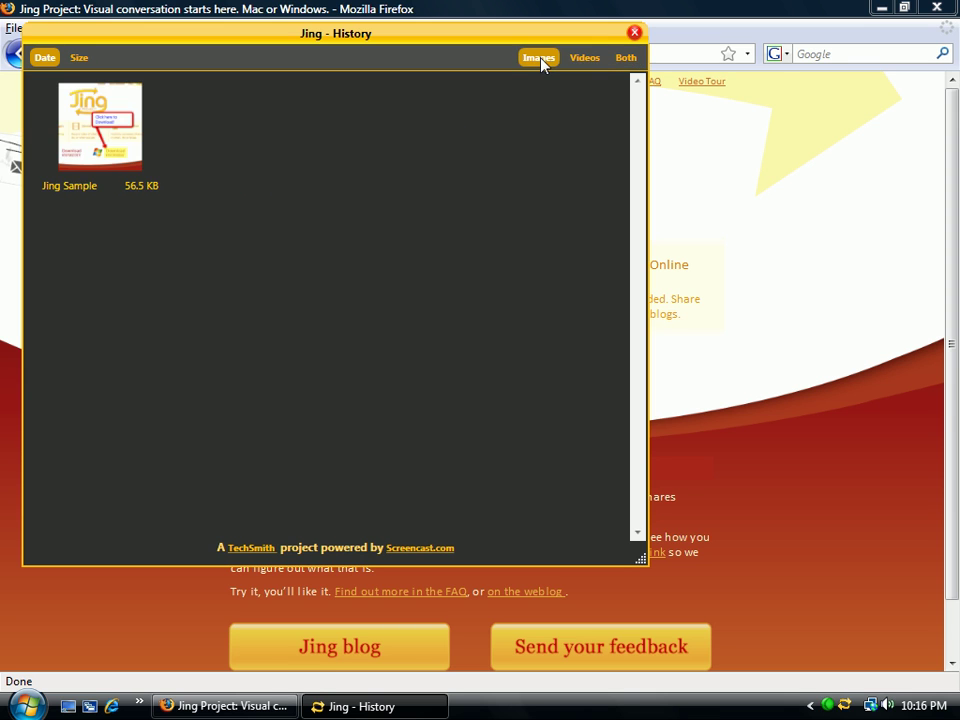
click(625, 58)
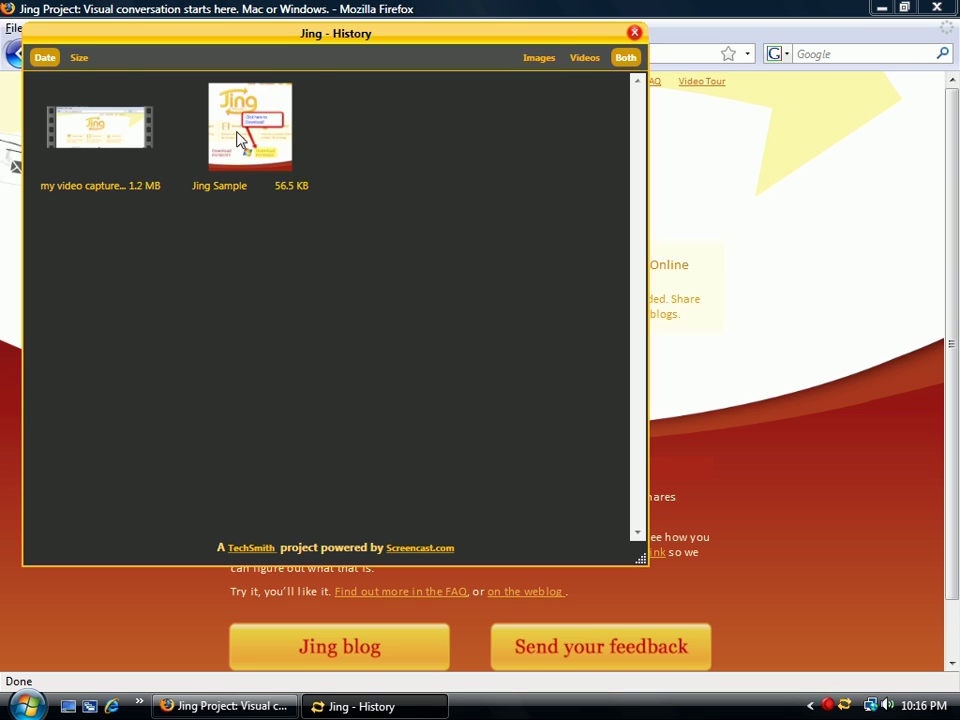
Sort the history by size then date, ending filtered to Videos only
mouse_move(272, 133)
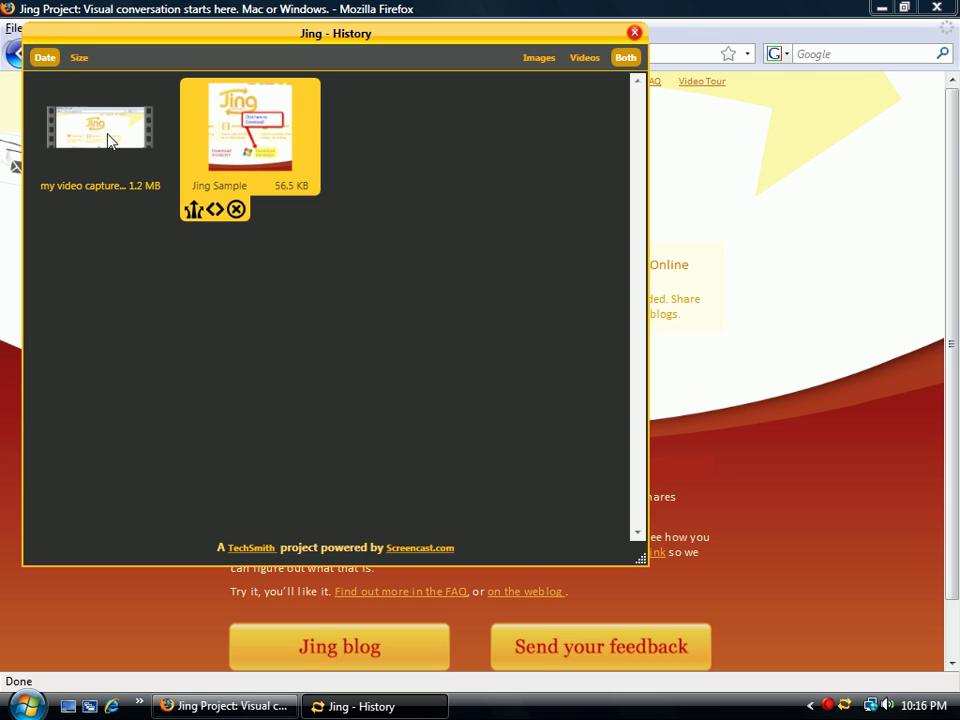
click(75, 59)
click(44, 58)
click(544, 59)
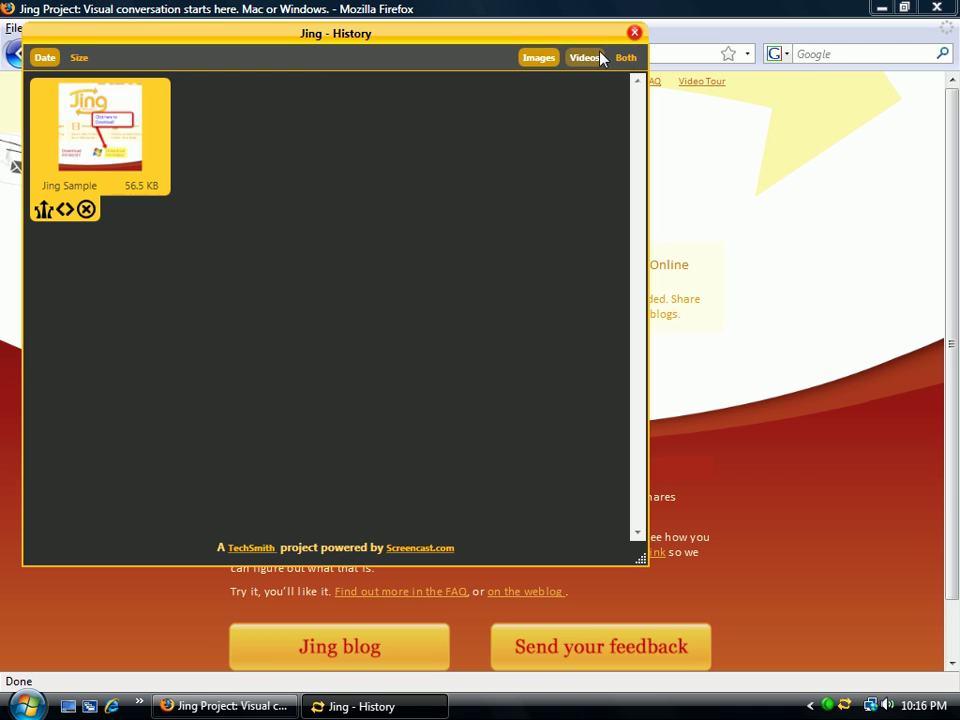
click(599, 59)
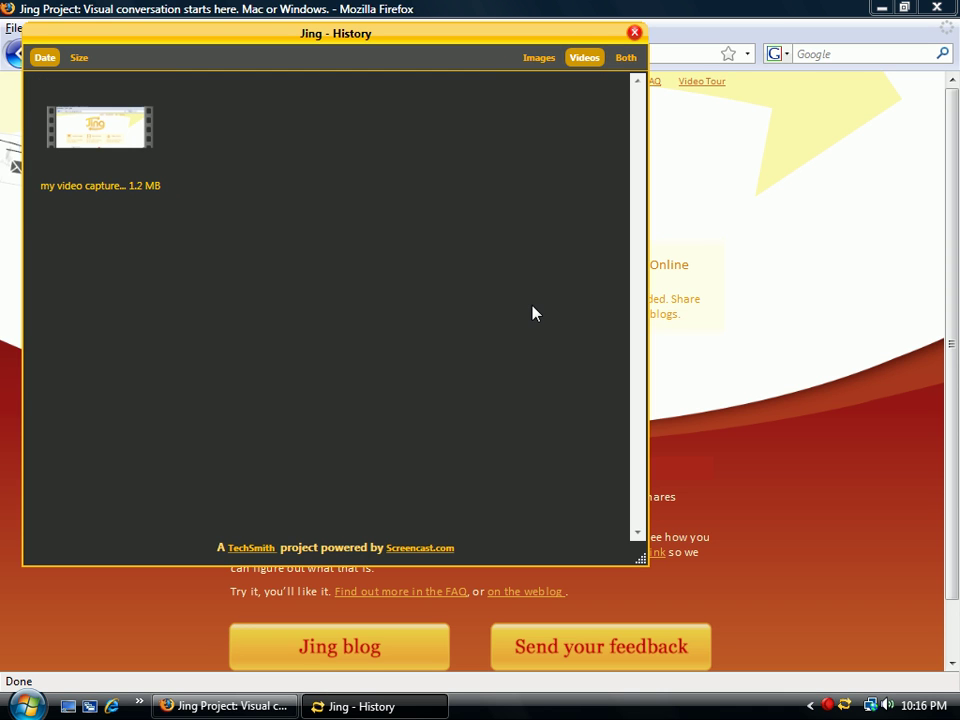